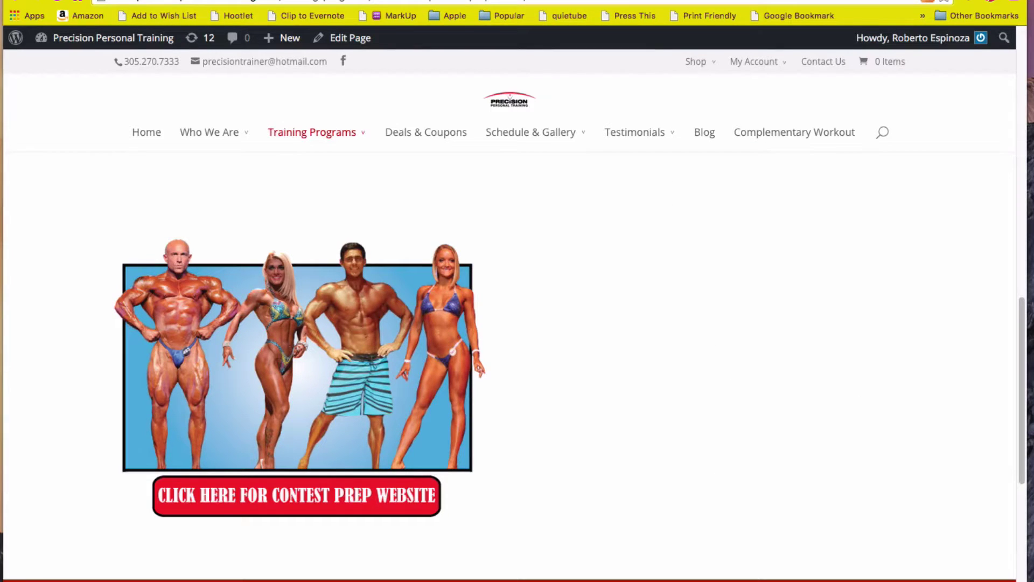
Step: Switch from the Fitness Competition Prep page to the YouTube posing session video tab
key("ctrl+Tab")
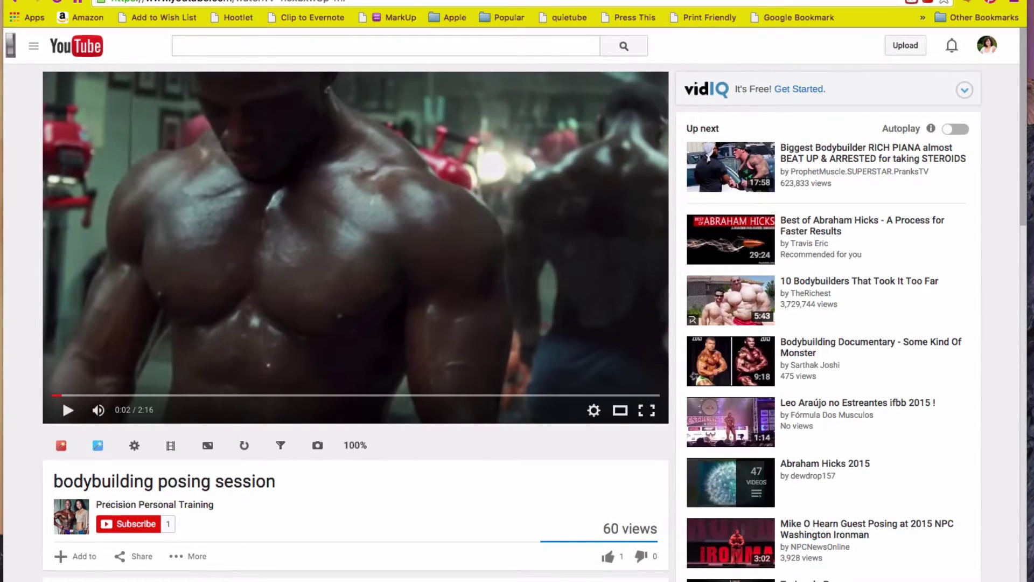
Step: Back in the page editor, add a Text module to the empty column beside Contest prep link
key("ctrl+shift+Tab")
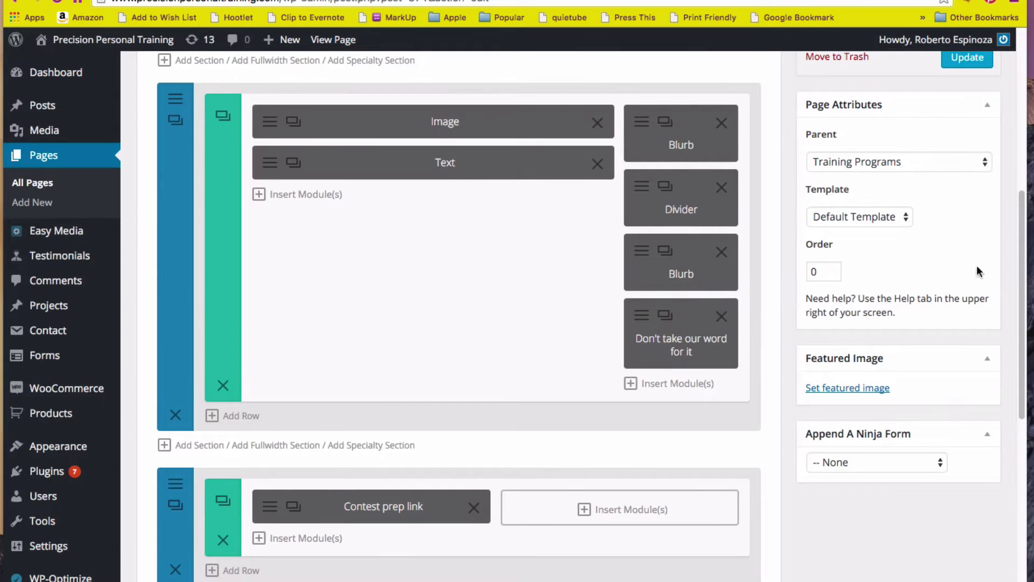
mouse_move(1026, 244)
left_mouse_down()
mouse_move(1029, 101)
mouse_move(1029, 255)
left_mouse_up()
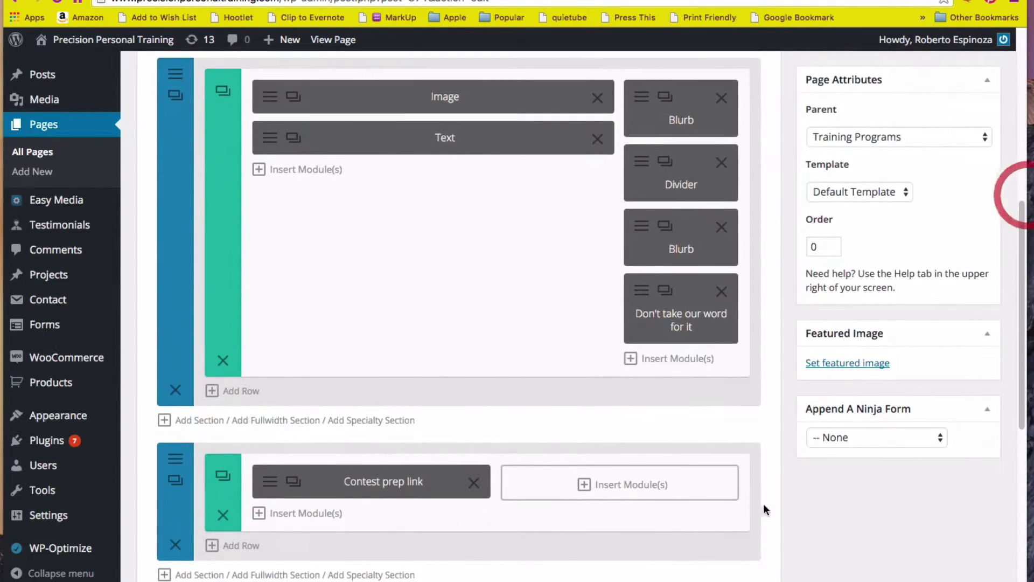
left_click_drag(1025, 333, 1018, 379)
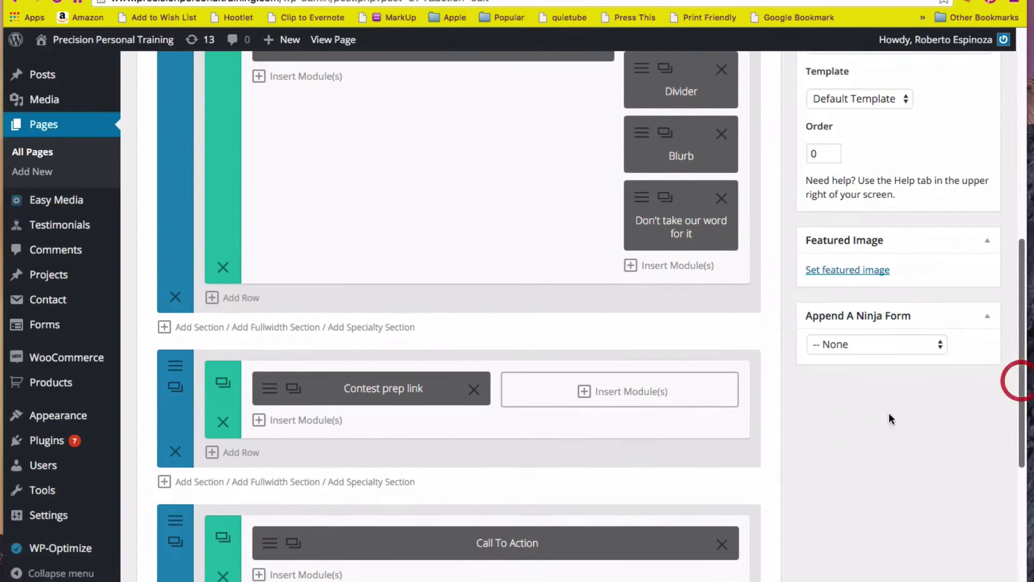
left_click(639, 395)
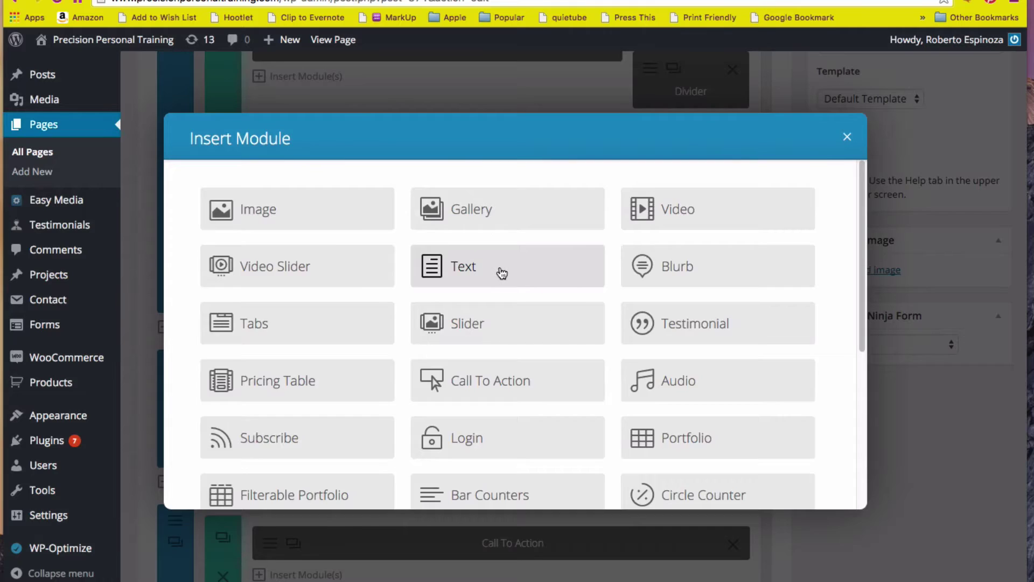
left_click(499, 271)
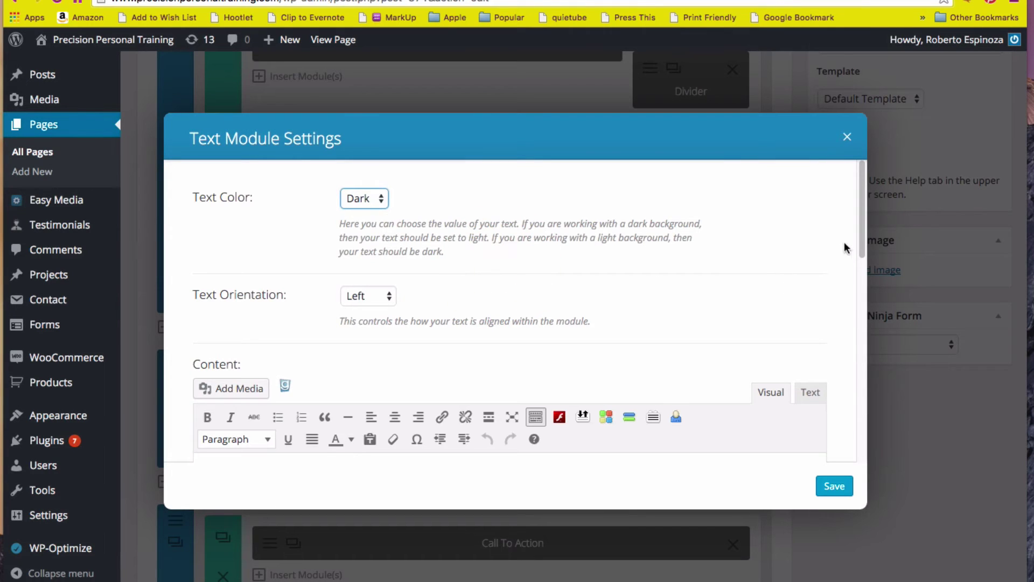
Step: Scroll the Text module settings to the content editor, then go to the YouTube video and scroll down
left_click_drag(862, 242, 861, 296)
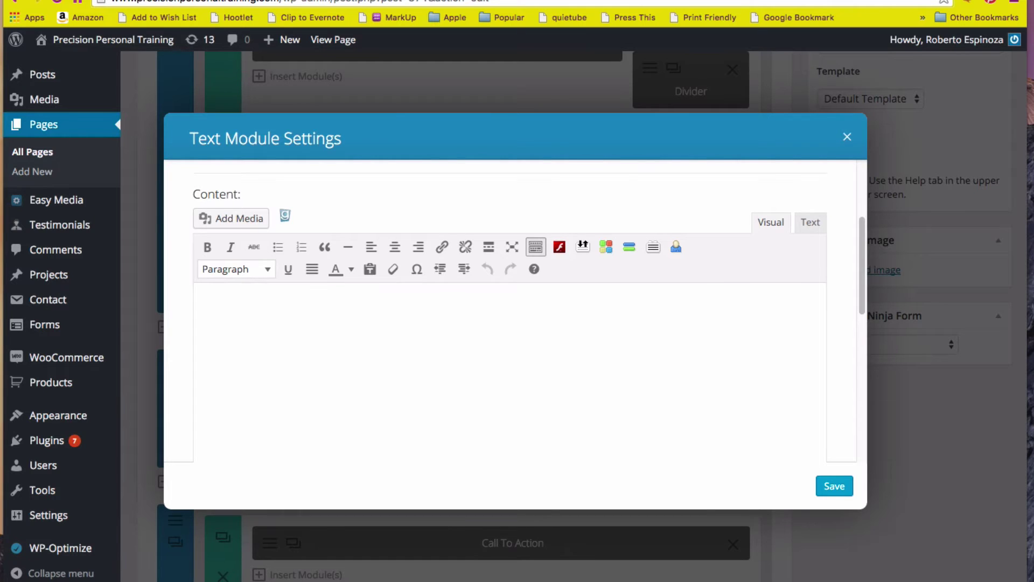
key("ctrl+Tab")
left_click_drag(1025, 88, 1007, 194)
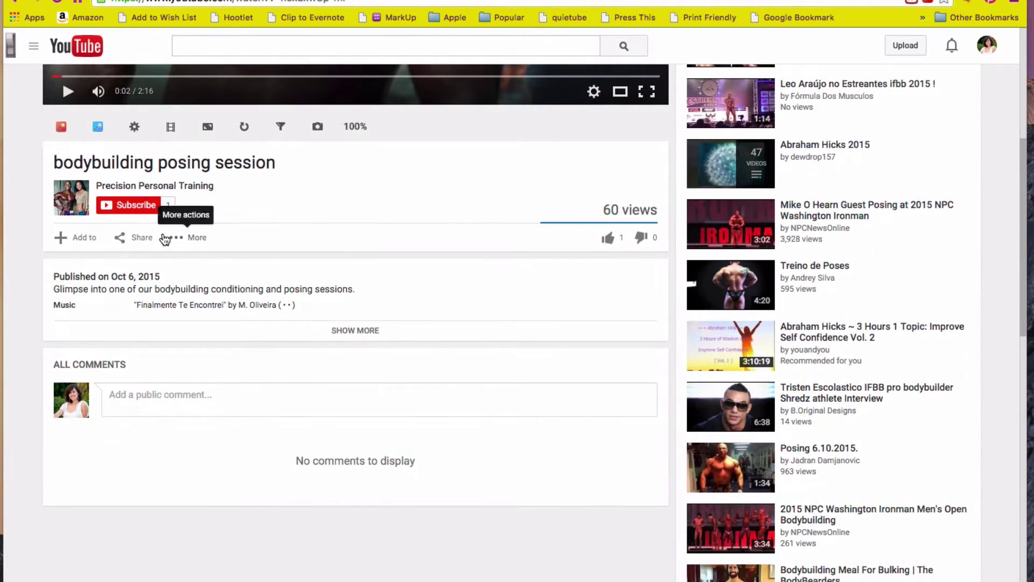
Step: Open the video's Share > Embed options and turn off 'Show suggested videos when the video finishes'
left_click(143, 239)
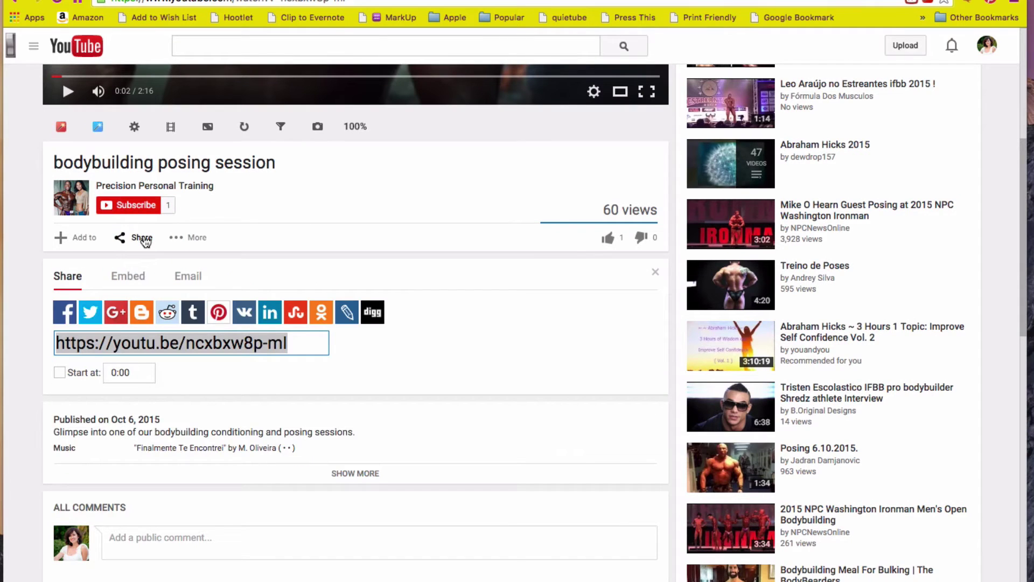
left_click(134, 280)
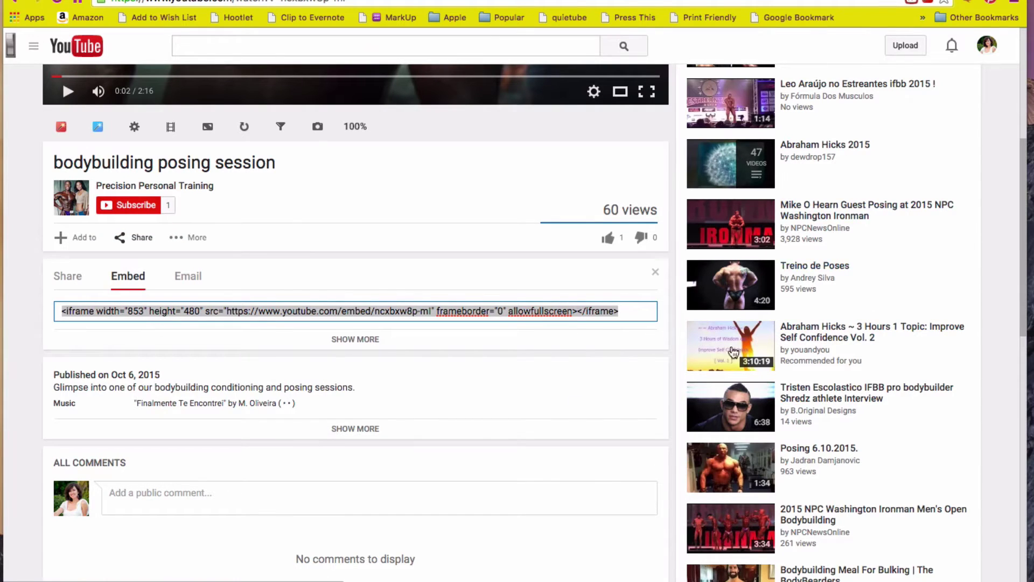
left_click(375, 340)
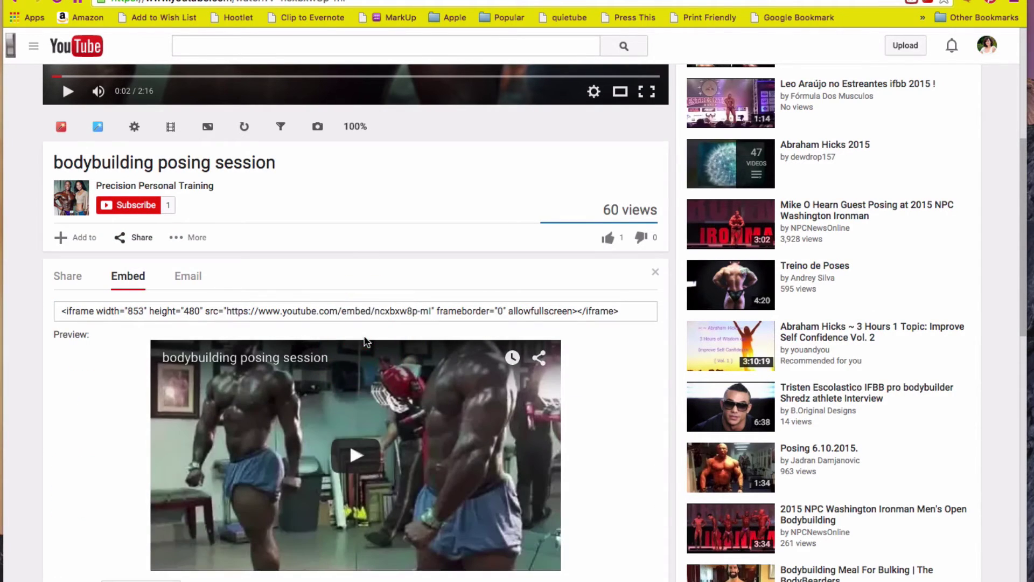
left_click_drag(1023, 161, 1018, 247)
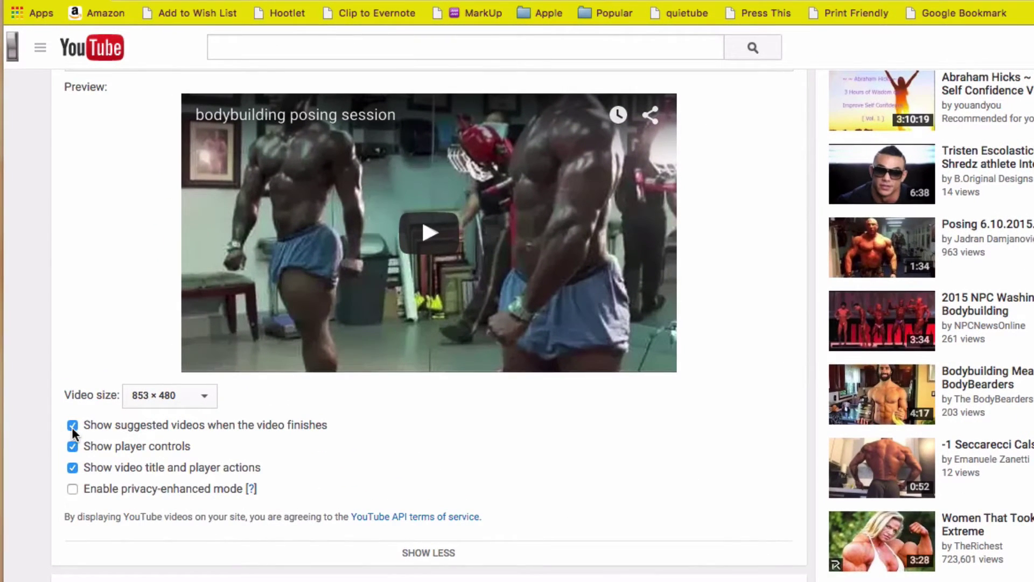
left_click(72, 426)
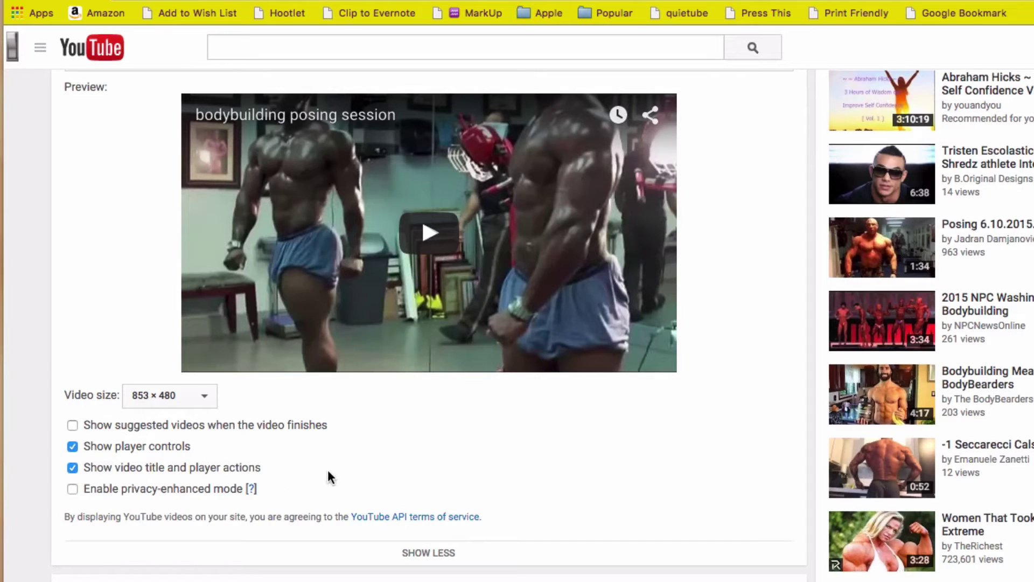
Step: Keep the 853 × 480 video size and select the iframe embed code to copy
left_click(209, 393)
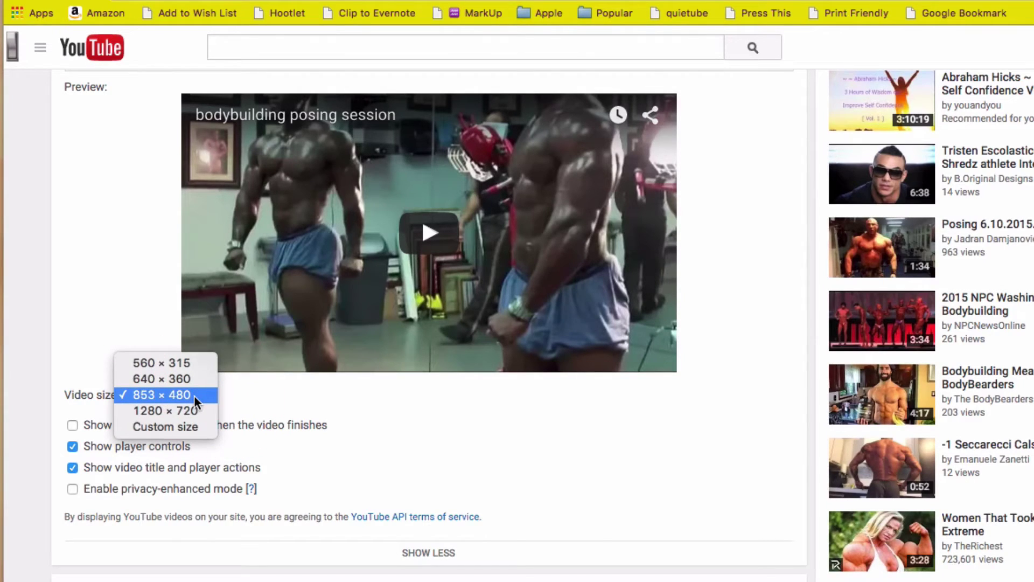
left_click(194, 395)
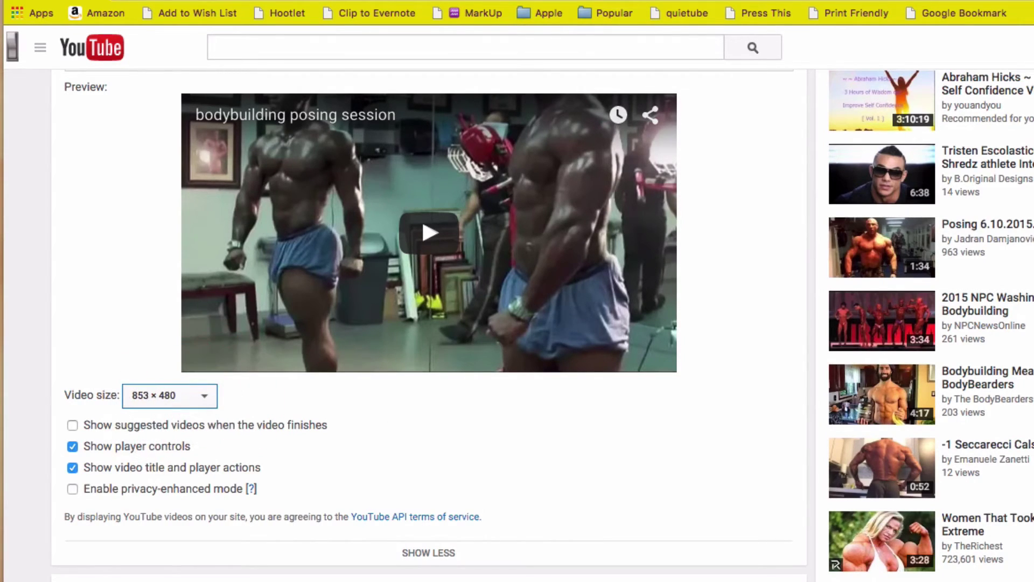
scroll(429, 323, "up", 5)
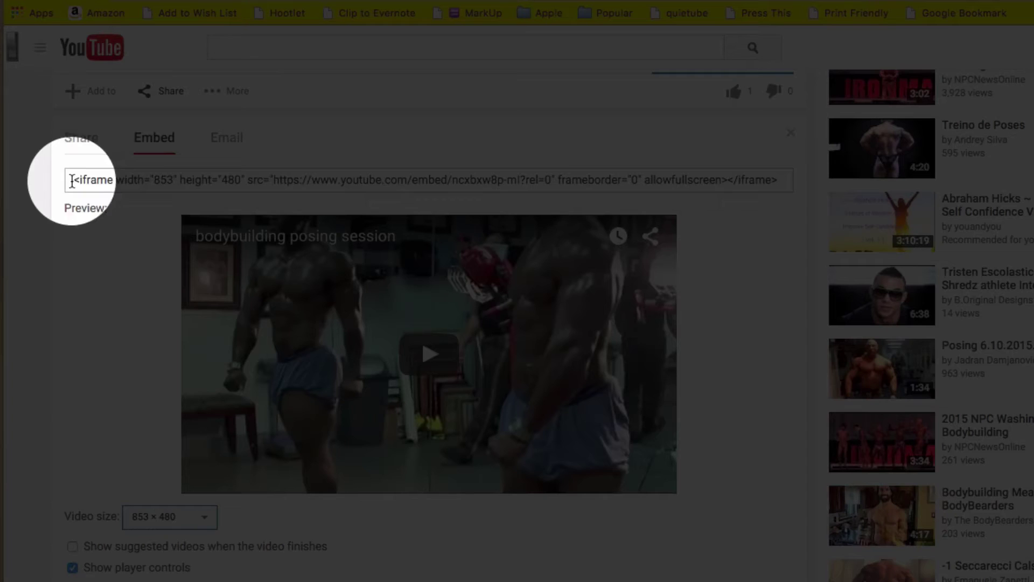
left_click_drag(74, 179, 784, 182)
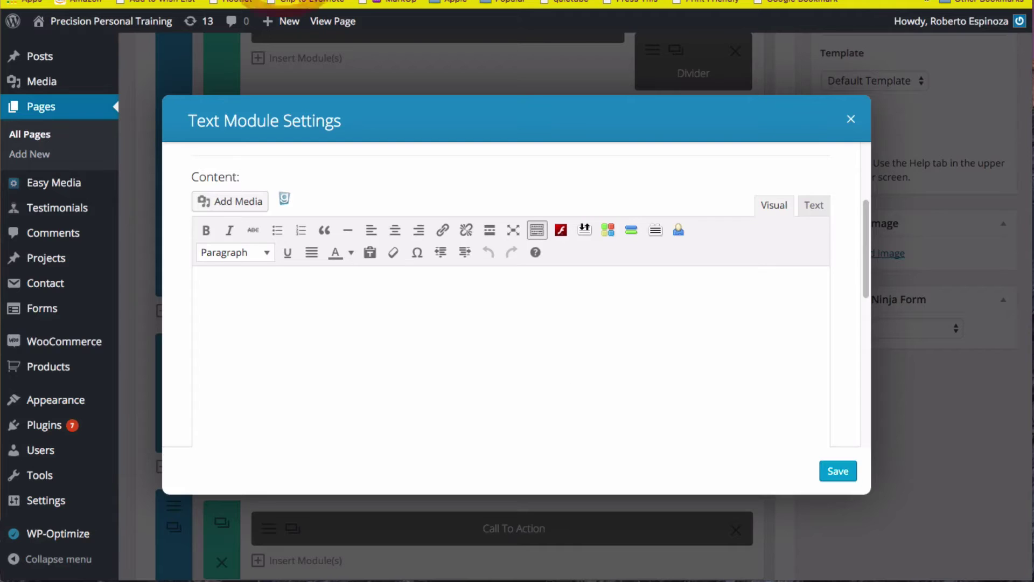
Step: Paste the YouTube iframe code into the Text module's raw HTML content and save the module
left_click(815, 208)
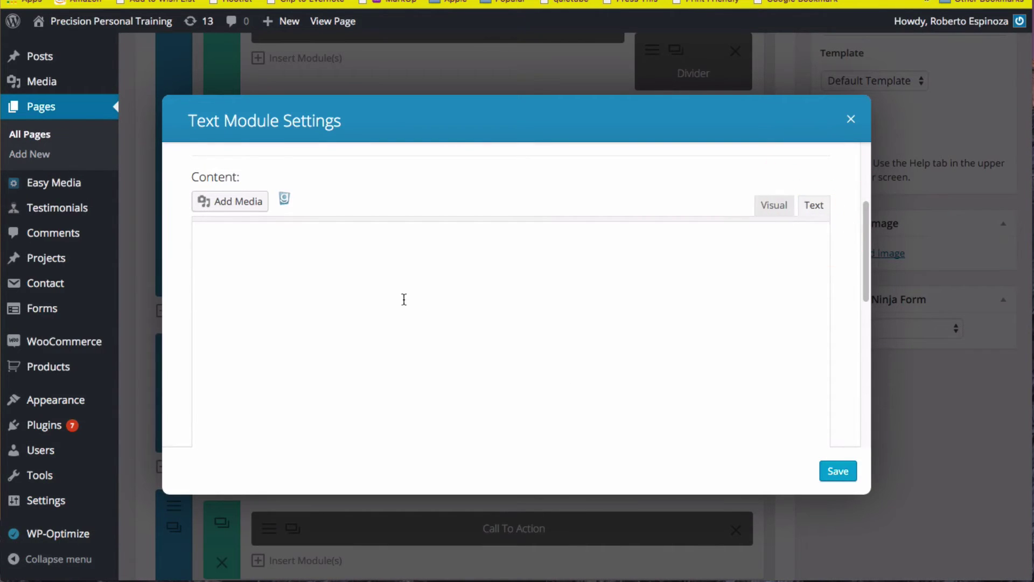
left_click(221, 257)
type("<iframe width=\"853\" height=\"480\" src=\"https://www.youtube.com/embed/ncxbxw8p-mI?rel=0\" frameborder=\"0\" allowfullscreen></iframe>")
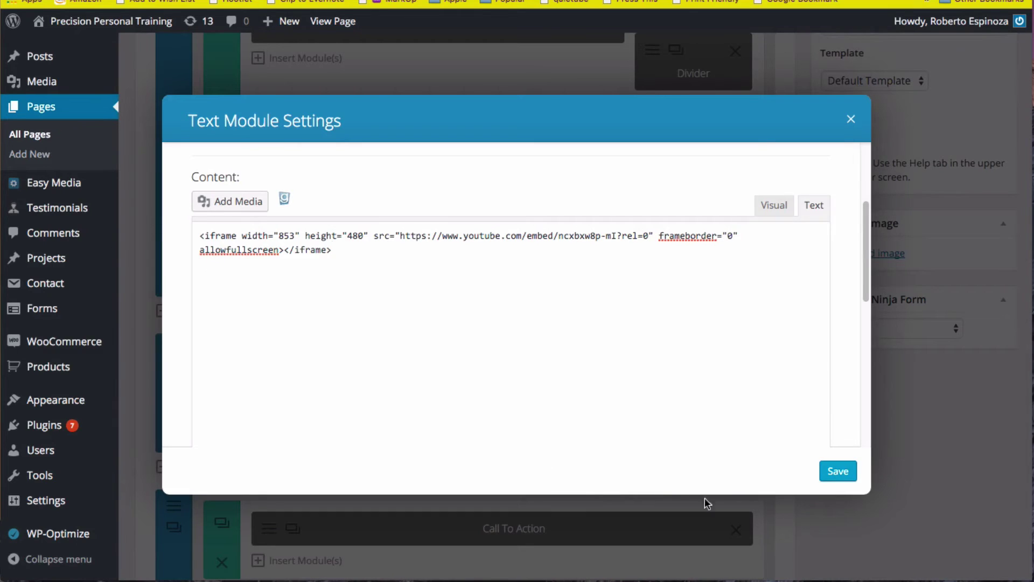
left_click(838, 473)
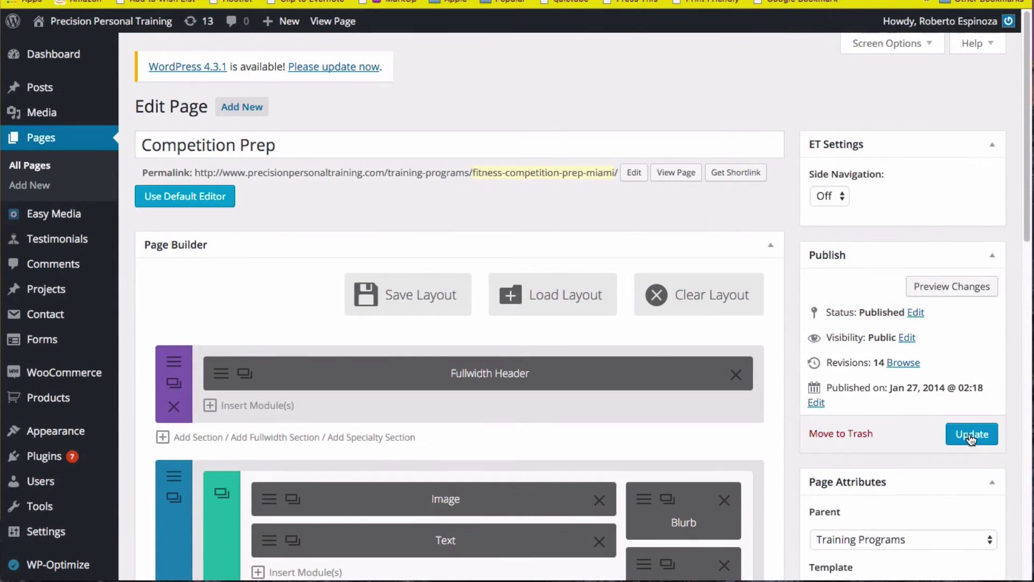
Step: Update the page and play the embedded posing video on the live page to test it
left_click(971, 435)
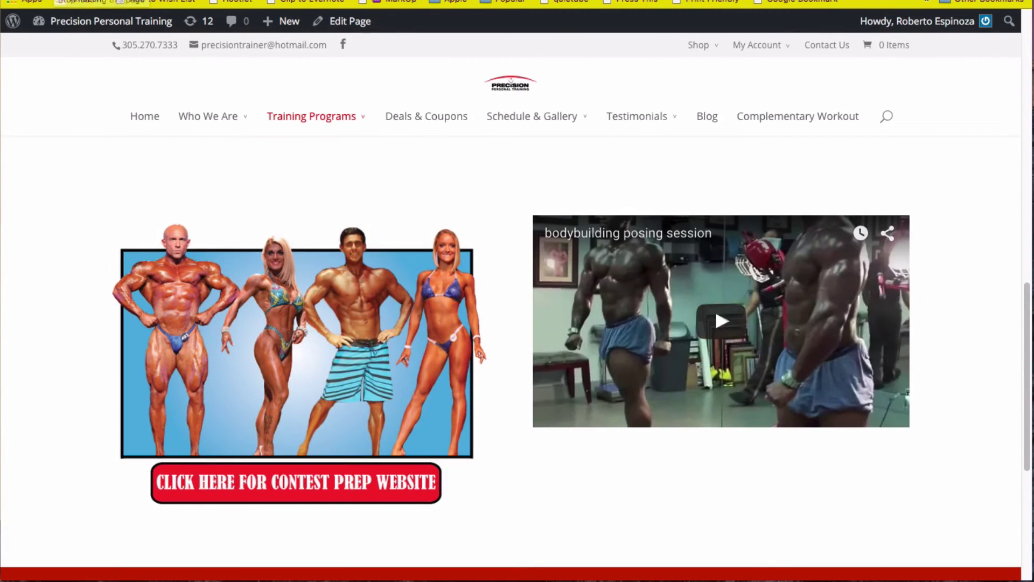
mouse_move(1028, 324)
left_mouse_down()
mouse_move(1027, 340)
mouse_move(1027, 317)
left_mouse_up()
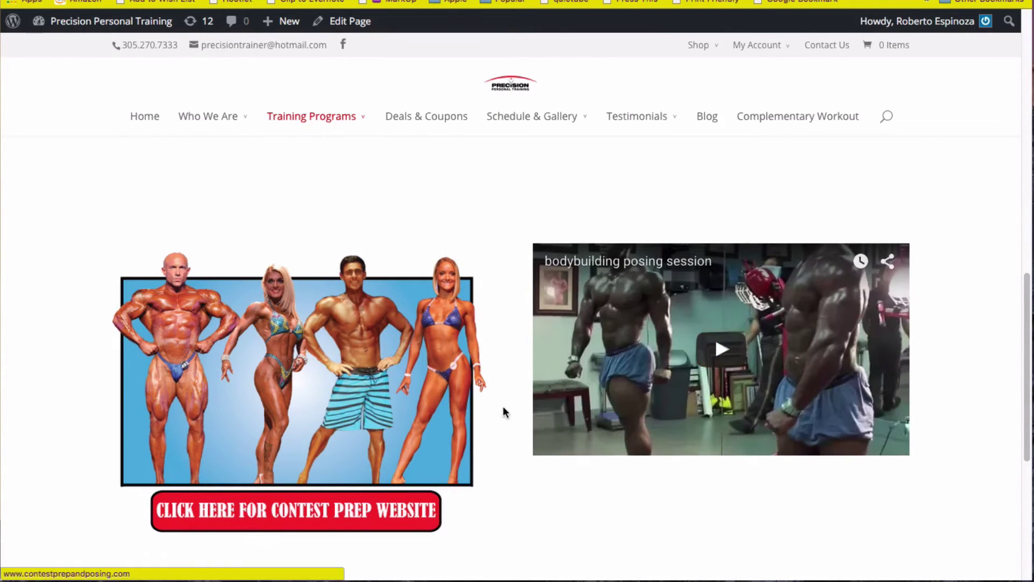
left_click(722, 350)
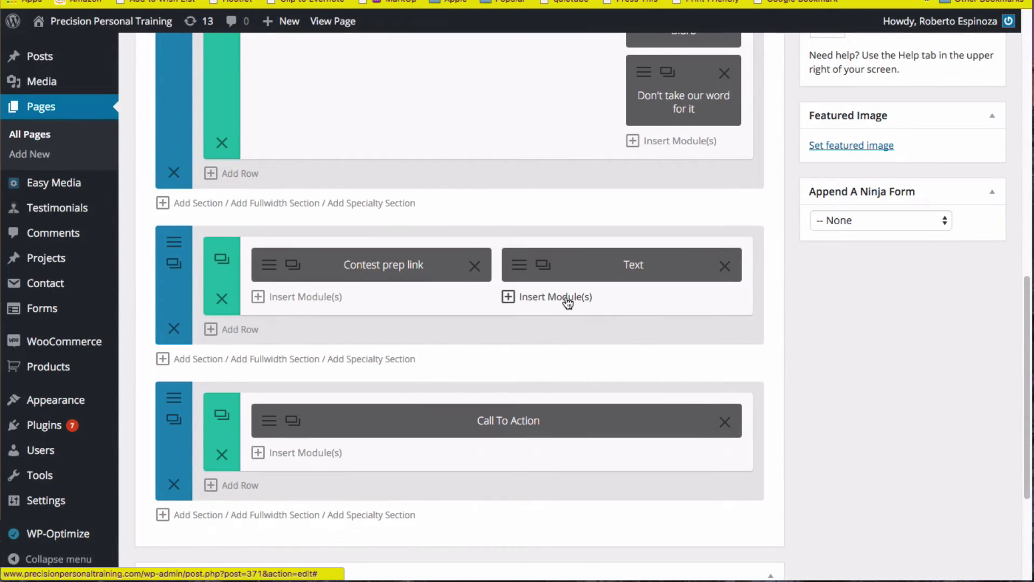
Step: Add a Divider module under the Text module, hidden, with 25 px height, and save it
left_click(566, 301)
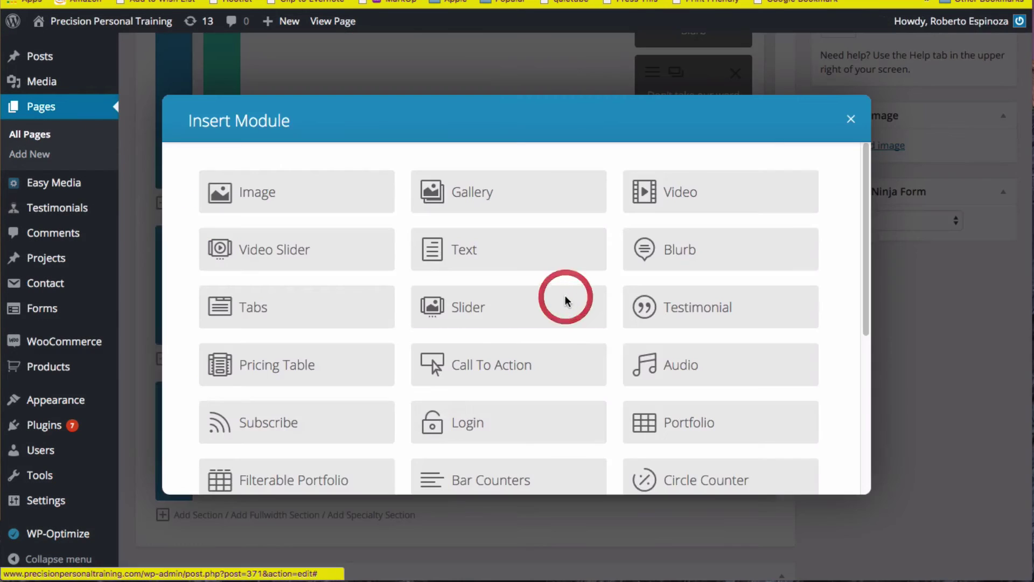
left_click_drag(865, 300, 854, 434)
left_click(731, 357)
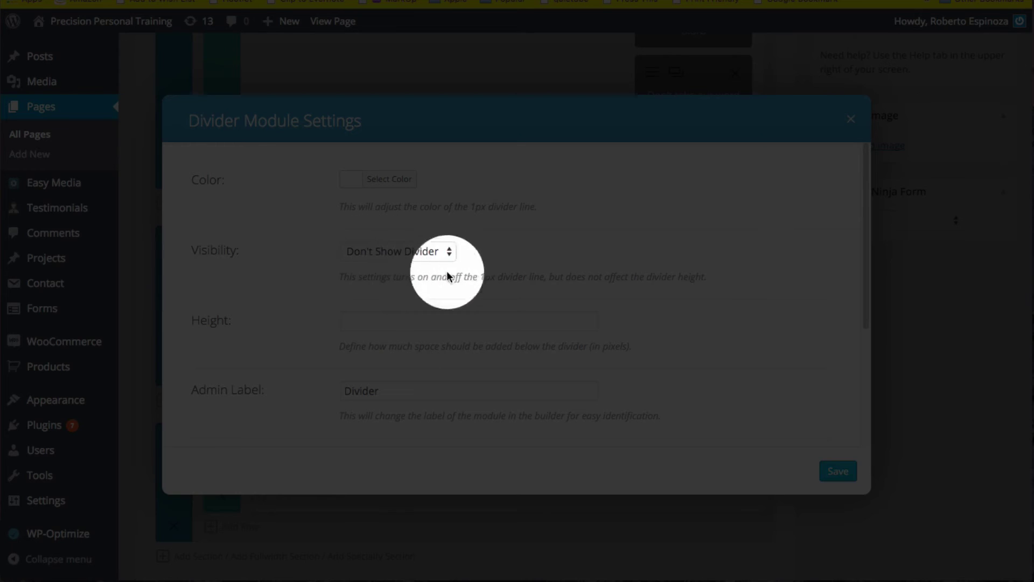
left_click(358, 324)
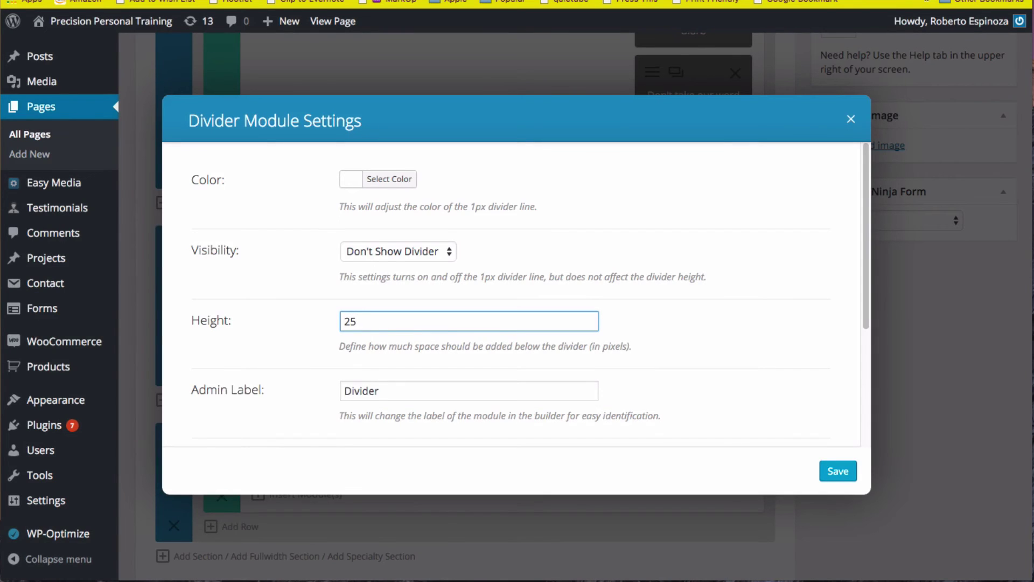
left_click(838, 471)
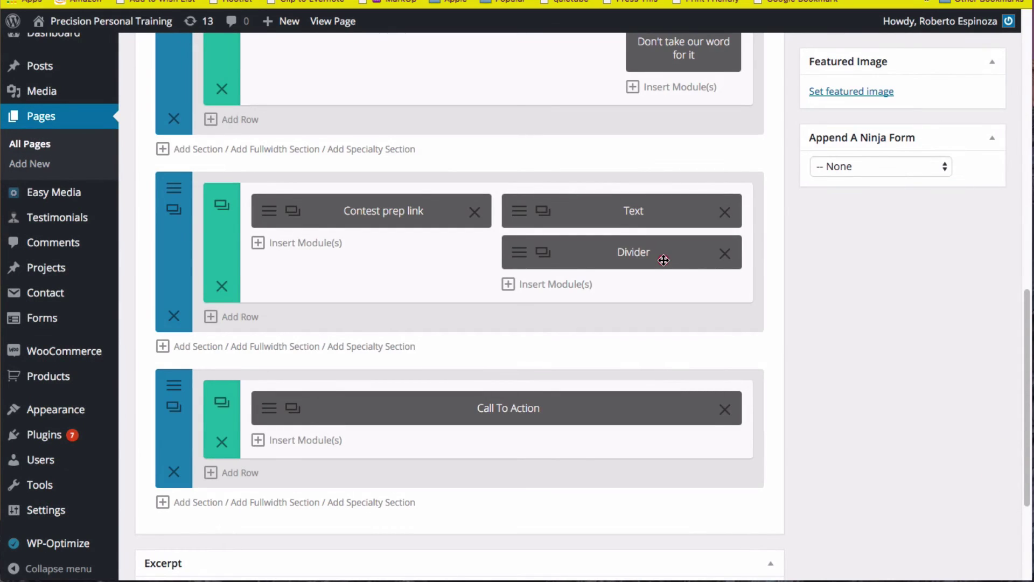
Step: Drag the Divider module above the Text module and scroll back up to the Update button
left_click_drag(656, 259, 656, 219)
scroll(679, 321, "up", 5)
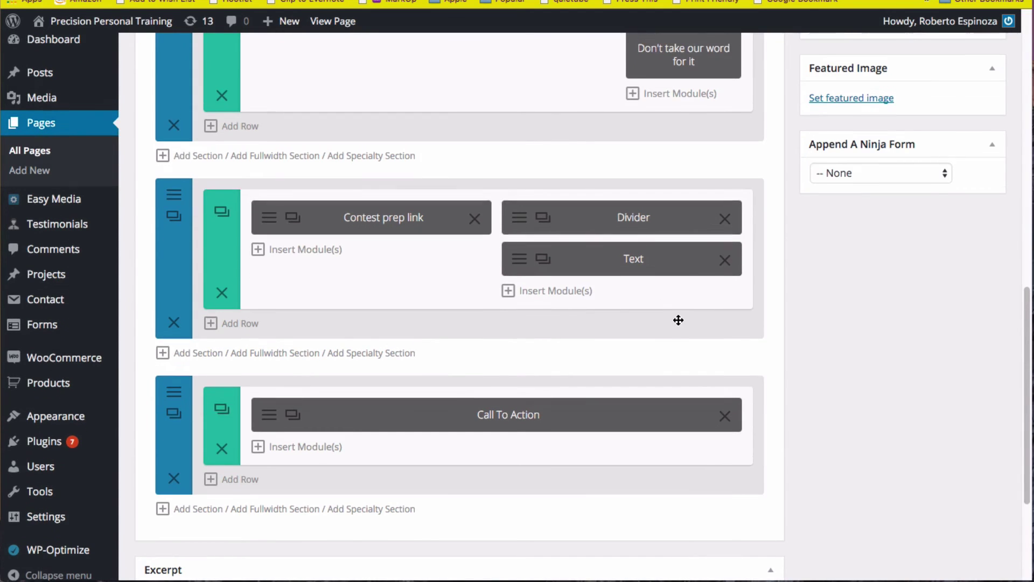
scroll(907, 374, "up", 1)
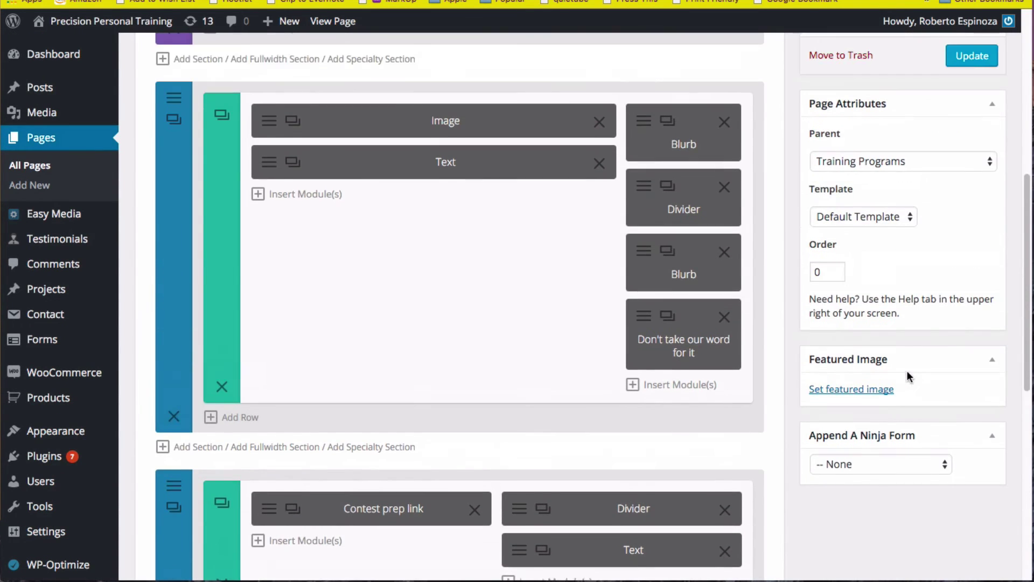